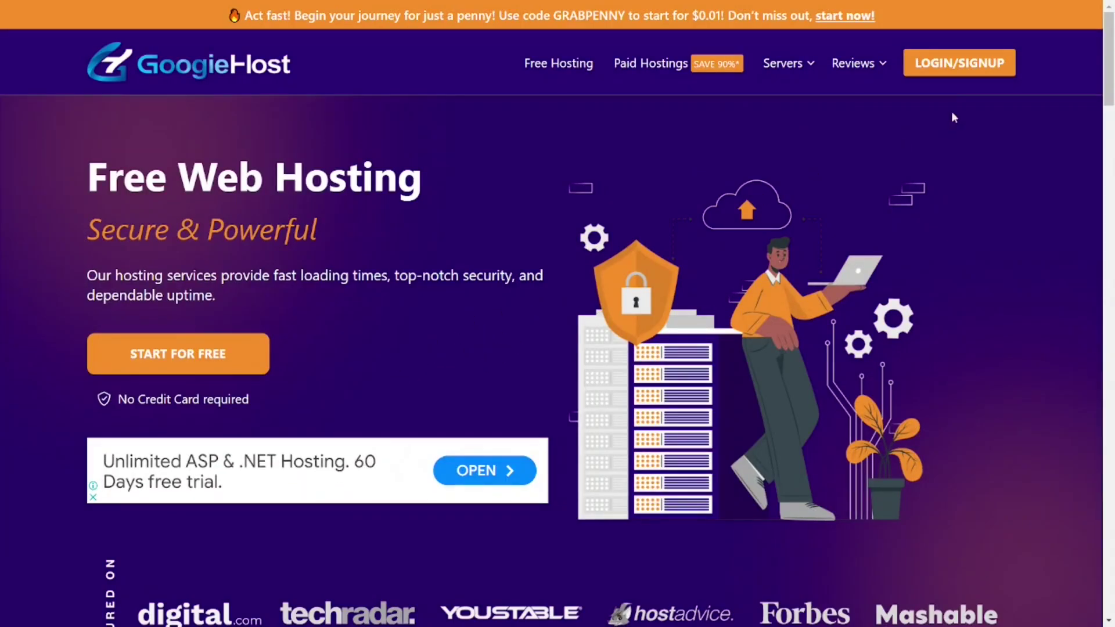
Step: Open GoogieHost's Account Login page and fill the email from the saved autofill suggestion
{"action": "mouse_move", "coordinate": [975, 70]}
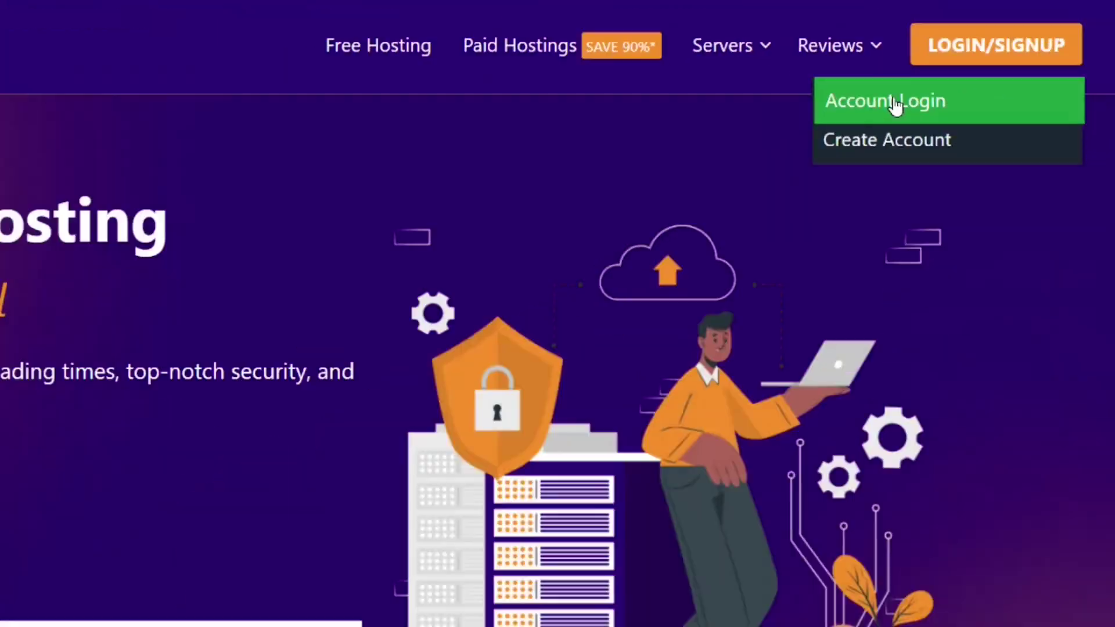
{"action": "left_click", "coordinate": [674, 204]}
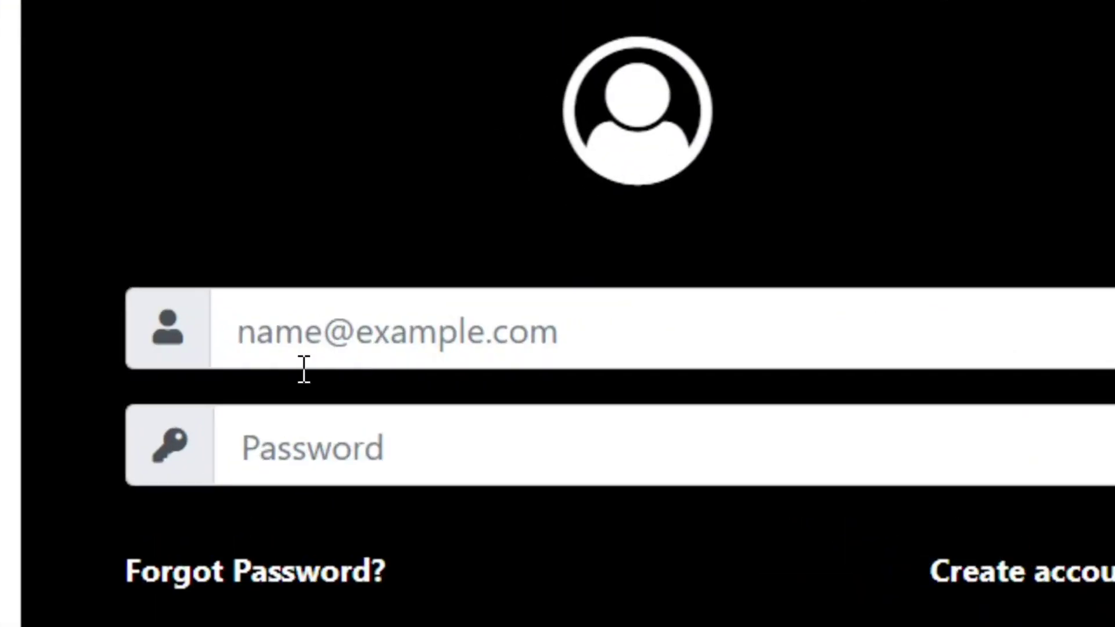
{"action": "left_click", "coordinate": [457, 347]}
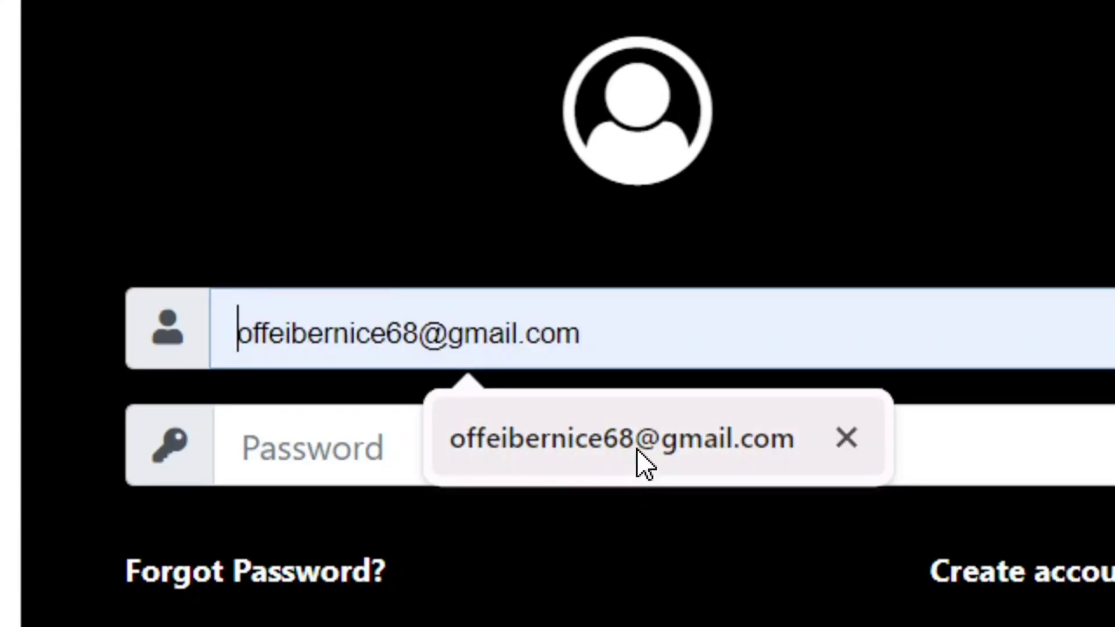
{"action": "left_click", "coordinate": [639, 462]}
{"action": "left_click", "coordinate": [337, 442]}
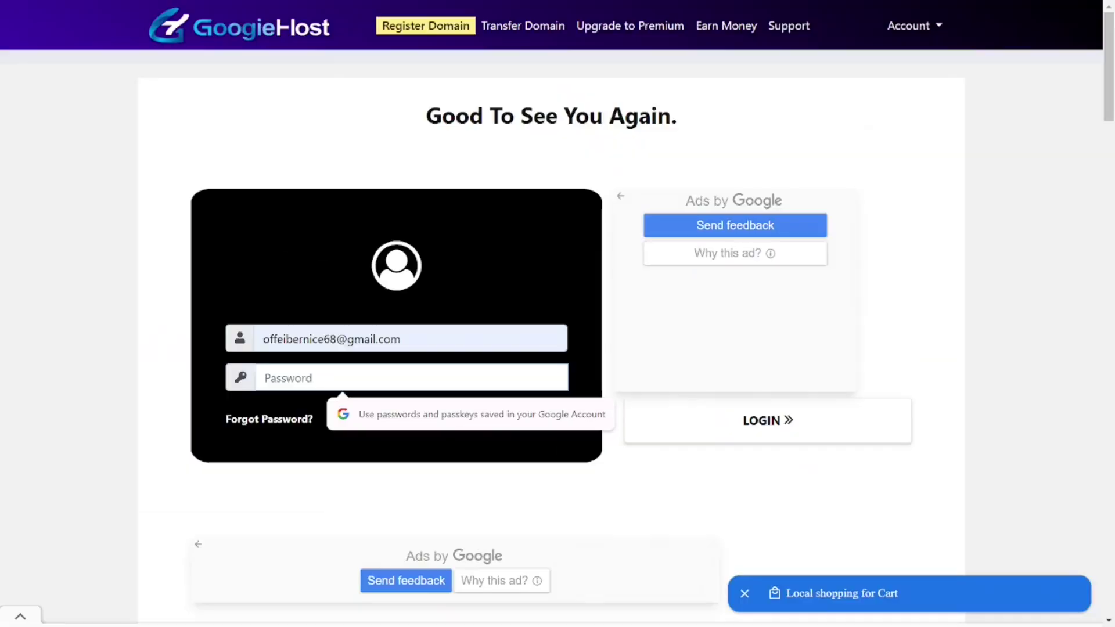
Step: Sign in, view the Services card, and reach the Create new Support Request form
{"action": "left_click", "coordinate": [671, 435]}
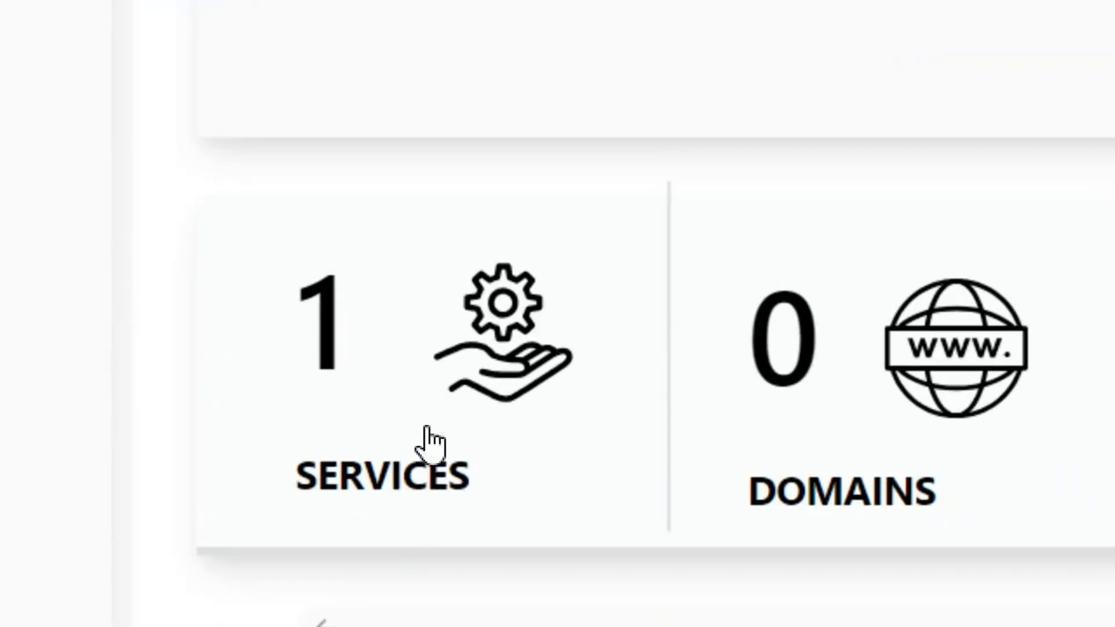
{"action": "left_click", "coordinate": [422, 443]}
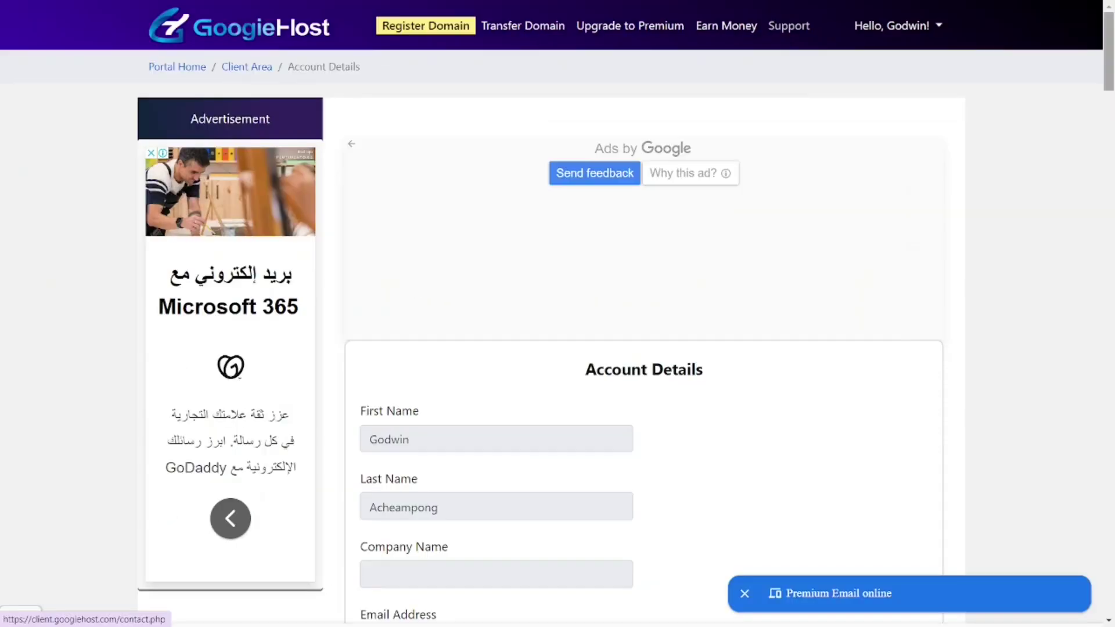
{"action": "left_click", "coordinate": [790, 87]}
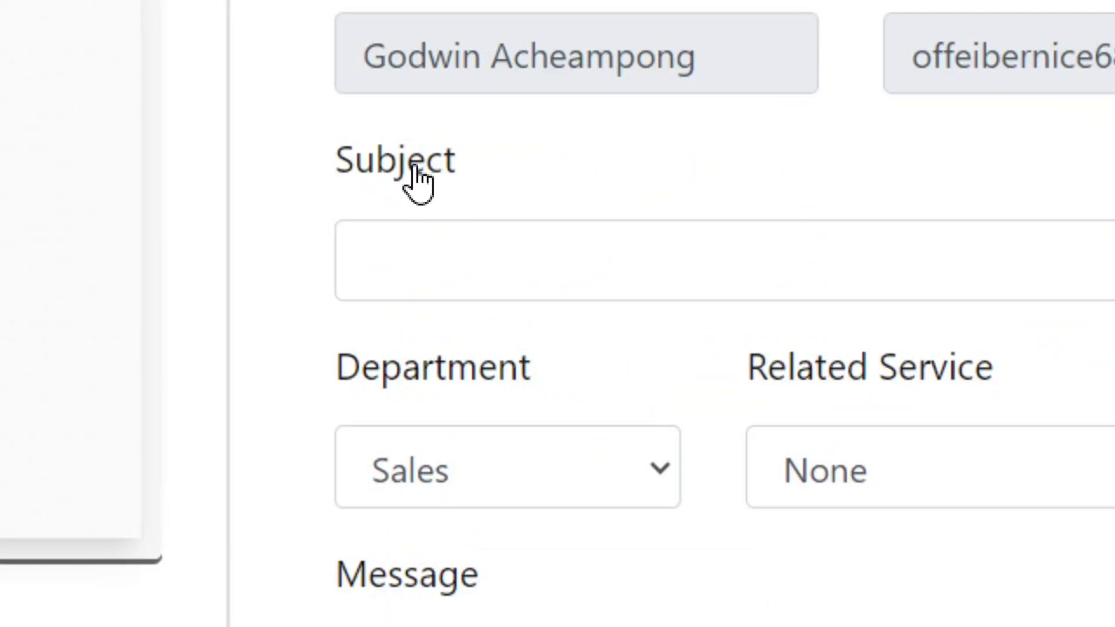
Step: Fill the subject 'Delete my account' and choose the Technical Support department
{"action": "left_click", "coordinate": [470, 281]}
{"action": "left_click", "coordinate": [737, 396]}
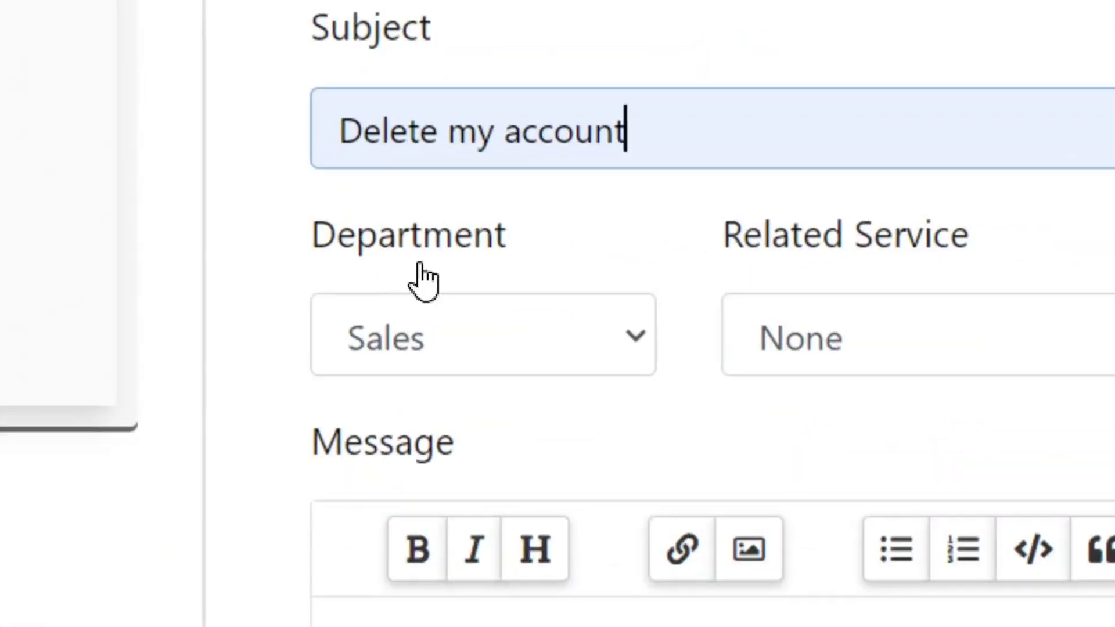
{"action": "left_click", "coordinate": [634, 347]}
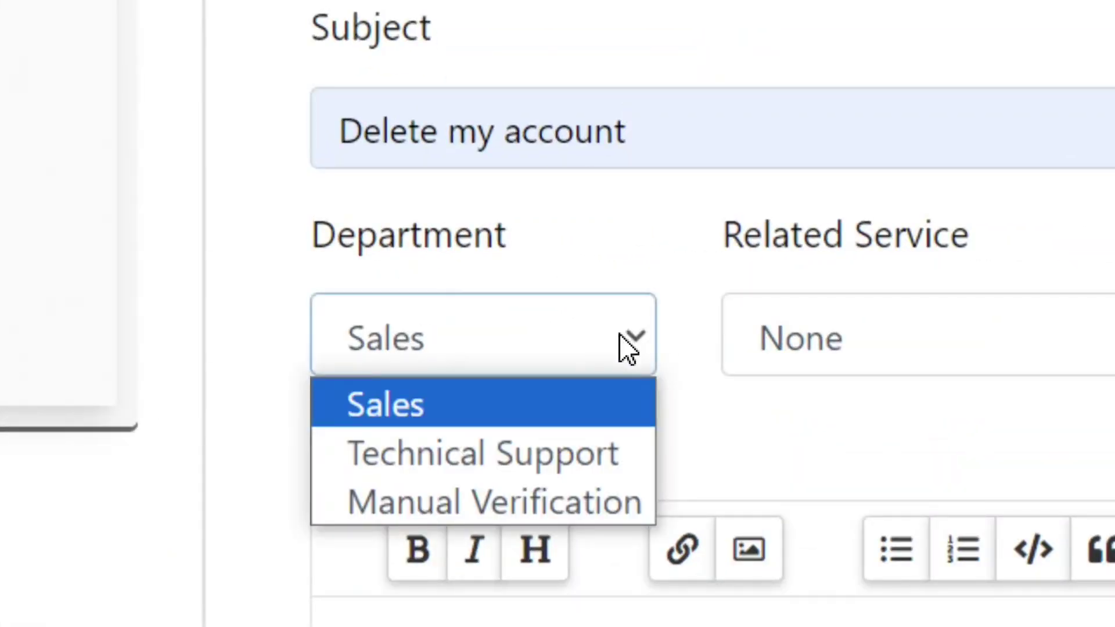
{"action": "left_click", "coordinate": [533, 458]}
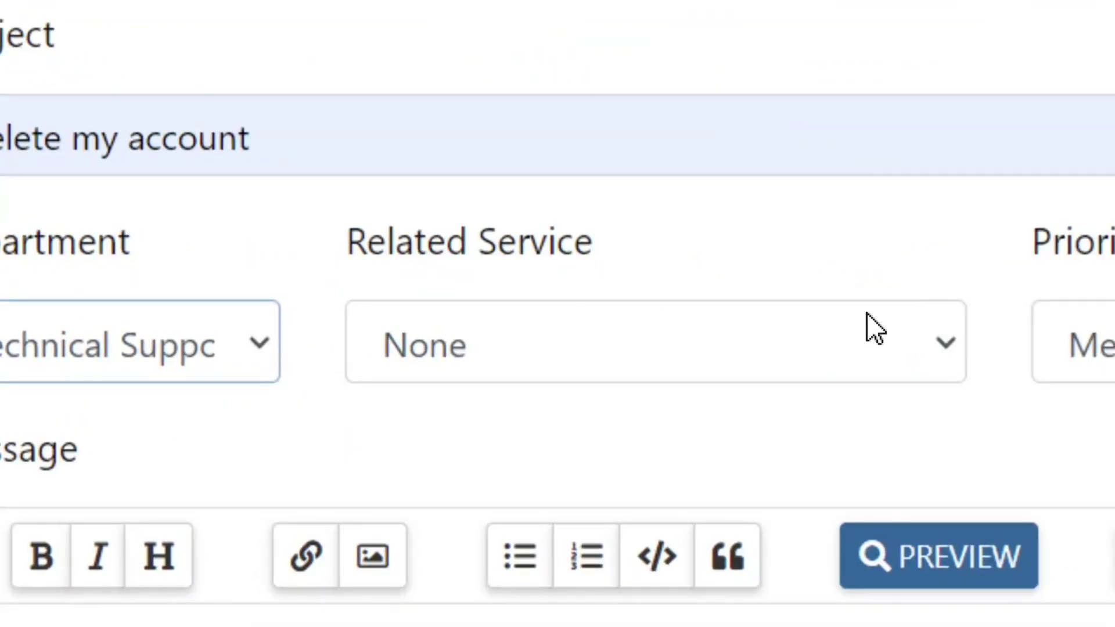
Step: Link the ticket to the Free Hosting service and keep priority at Medium
{"action": "left_click", "coordinate": [954, 351]}
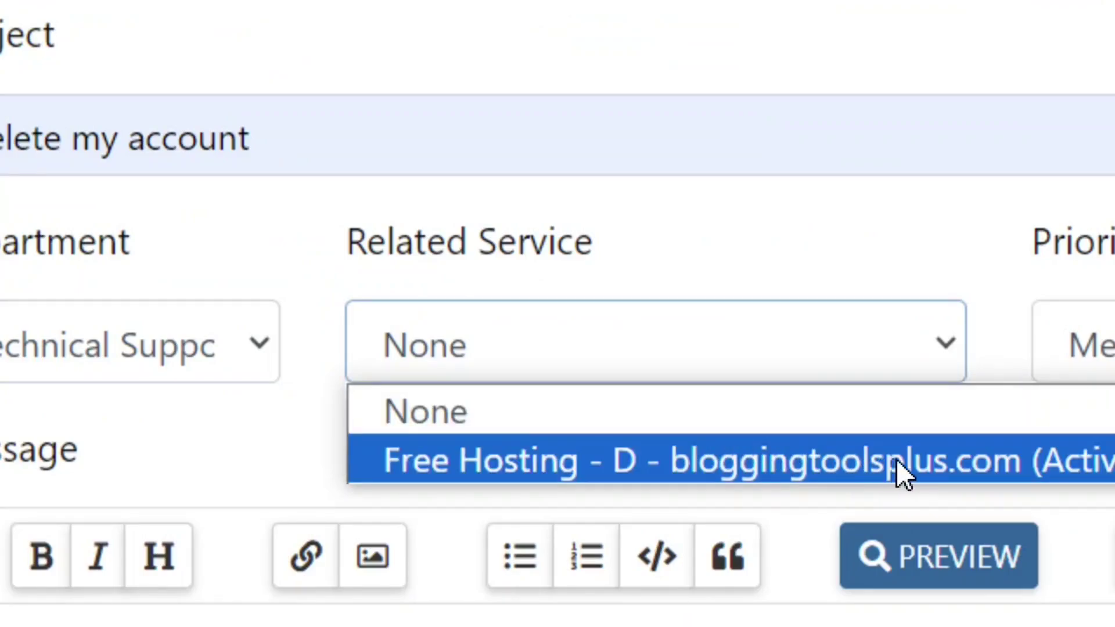
{"action": "left_click", "coordinate": [922, 458]}
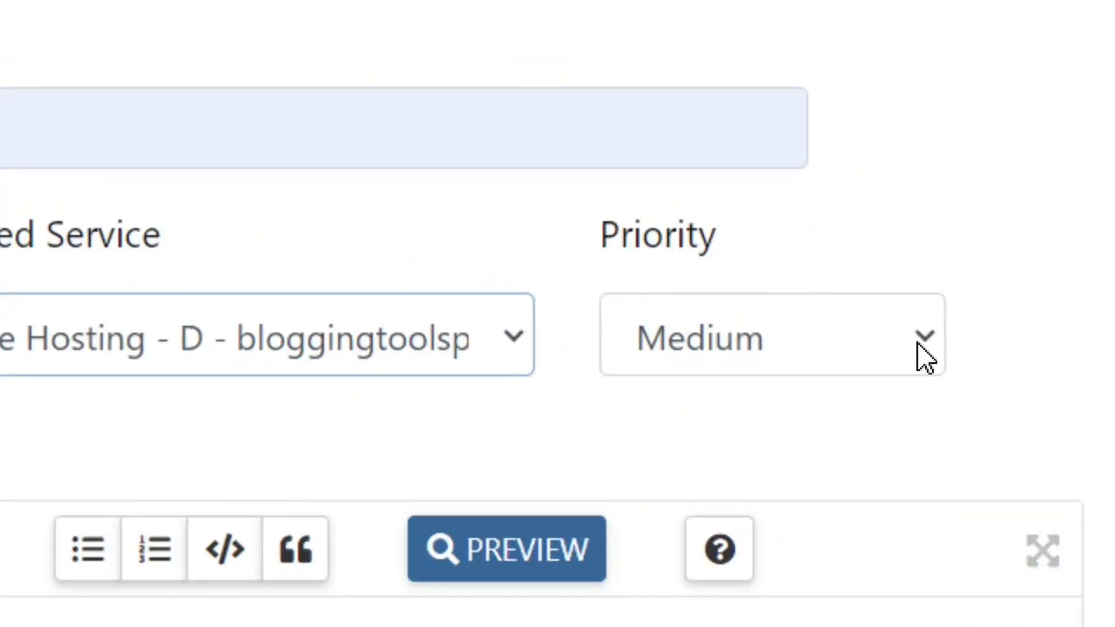
{"action": "left_click", "coordinate": [854, 309]}
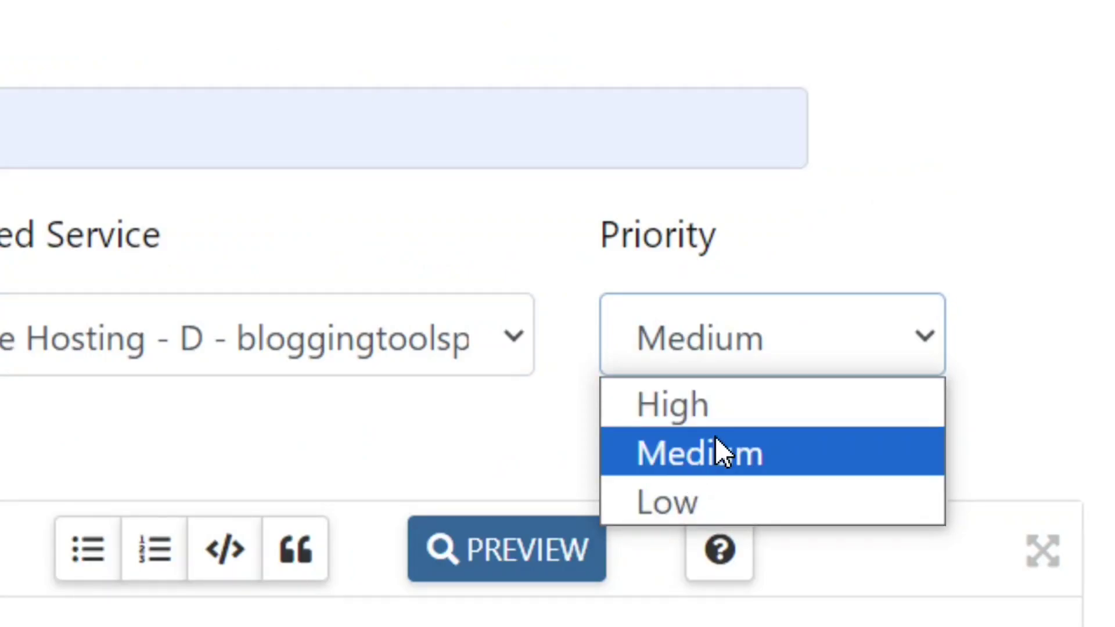
{"action": "left_click", "coordinate": [740, 456]}
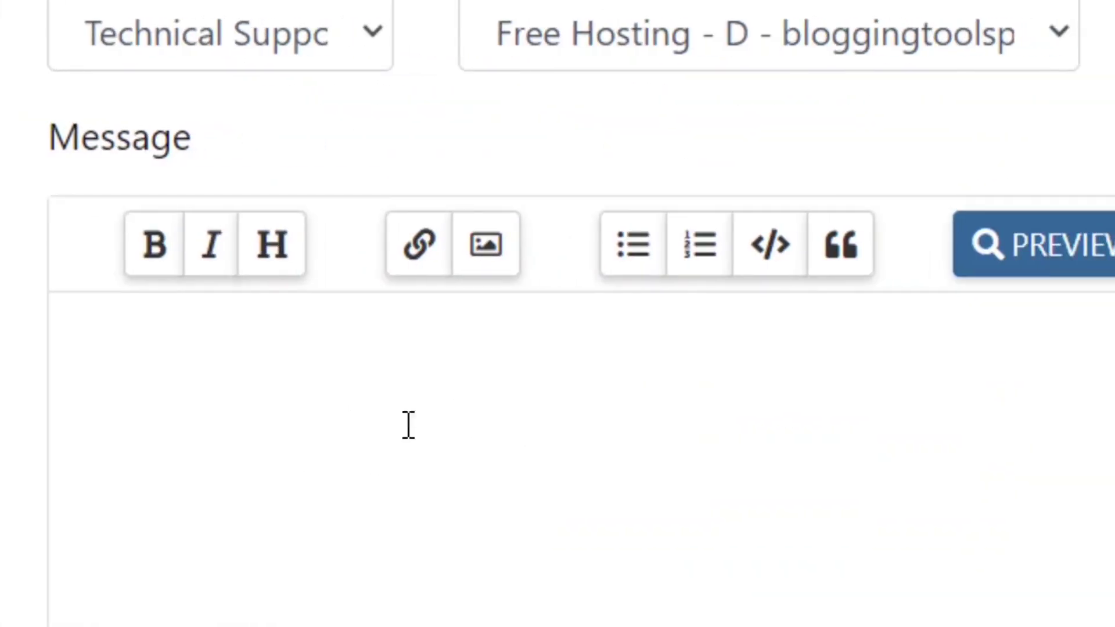
Step: Write a message asking to delete the GoogieHost account soon for personal reasons
{"action": "type", "text": "Please it has become necessary for me to delete my googie host account. It is very dear to me that you delete my account as soon as possible. The reason is personal. Thank you."}
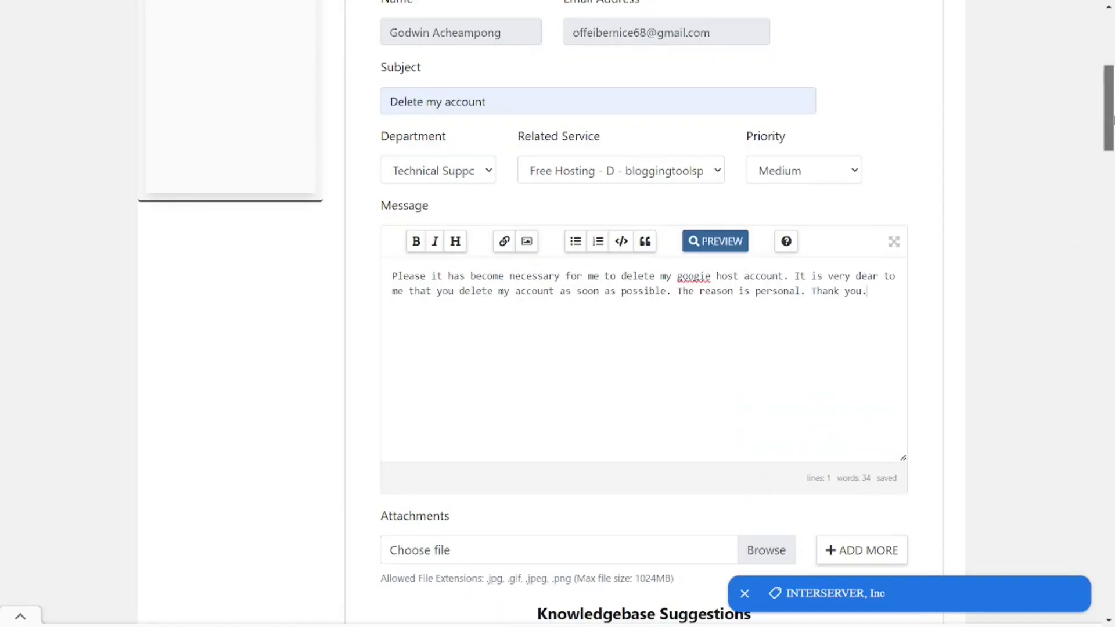
{"action": "scroll", "coordinate": [464, 173], "scroll_direction": "down", "scroll_amount": 6}
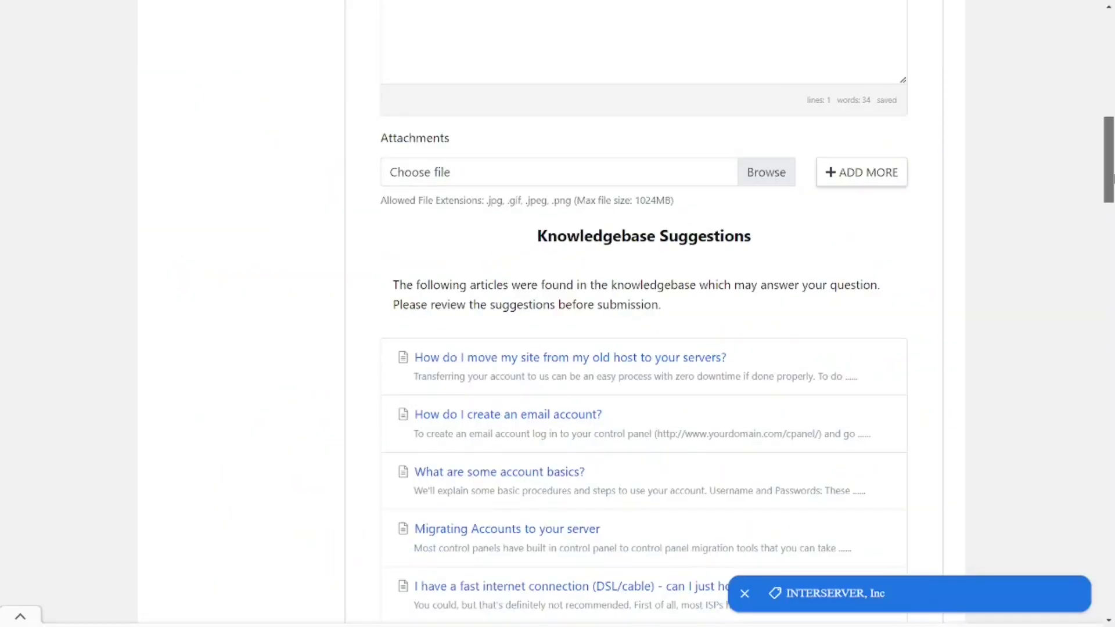
{"action": "scroll", "coordinate": [634, 183], "scroll_direction": "down", "scroll_amount": 7}
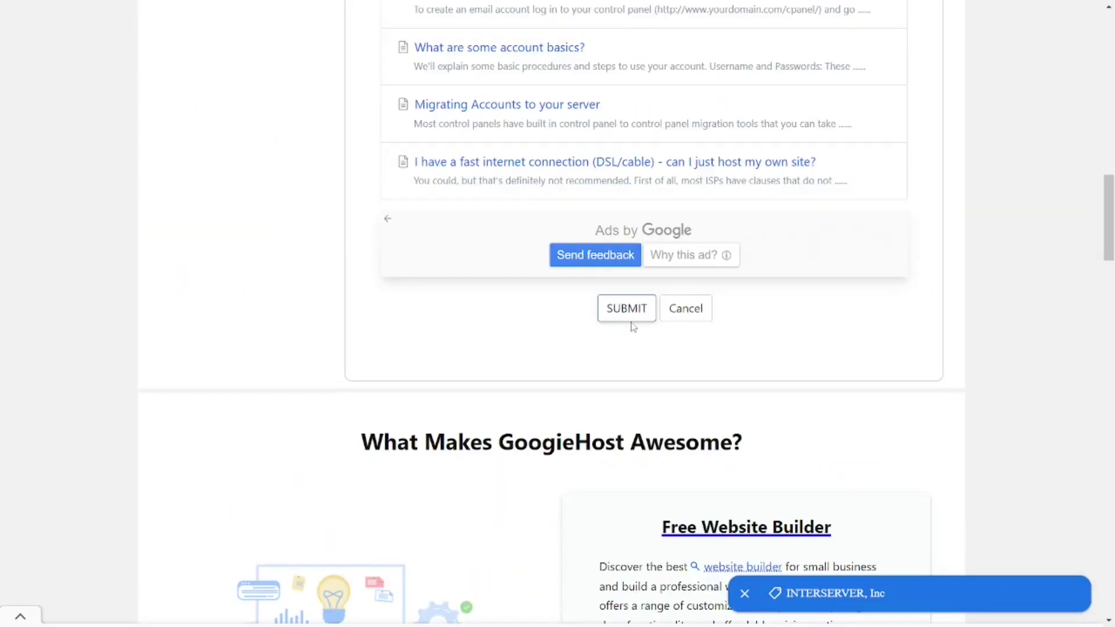
Step: Submit the ticket and continue from the success confirmation to view it
{"action": "left_click", "coordinate": [637, 316]}
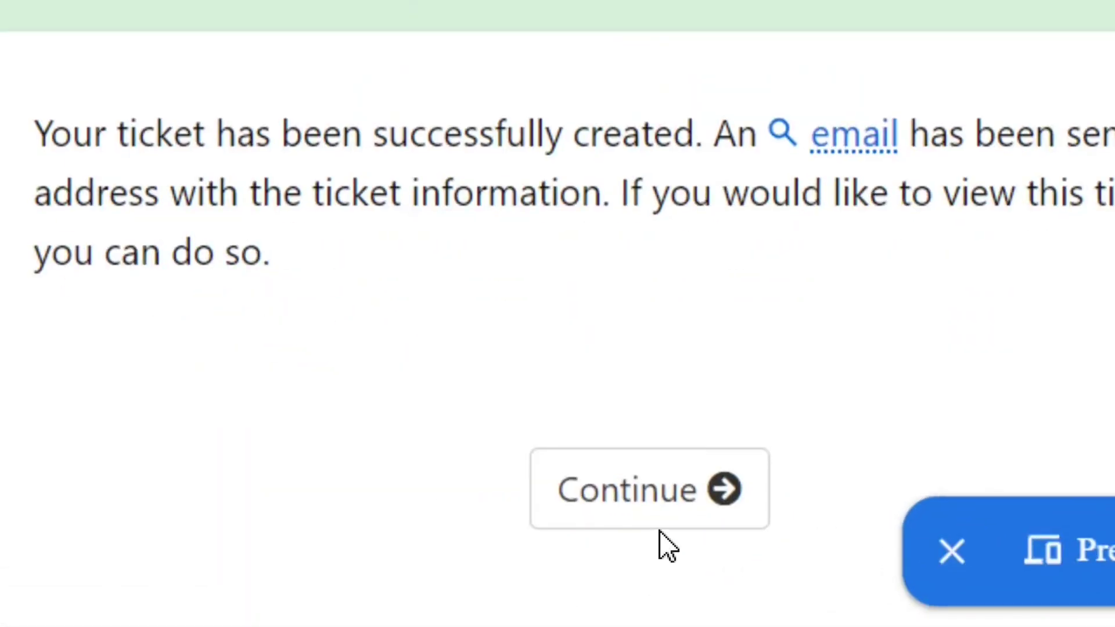
{"action": "left_click", "coordinate": [645, 584]}
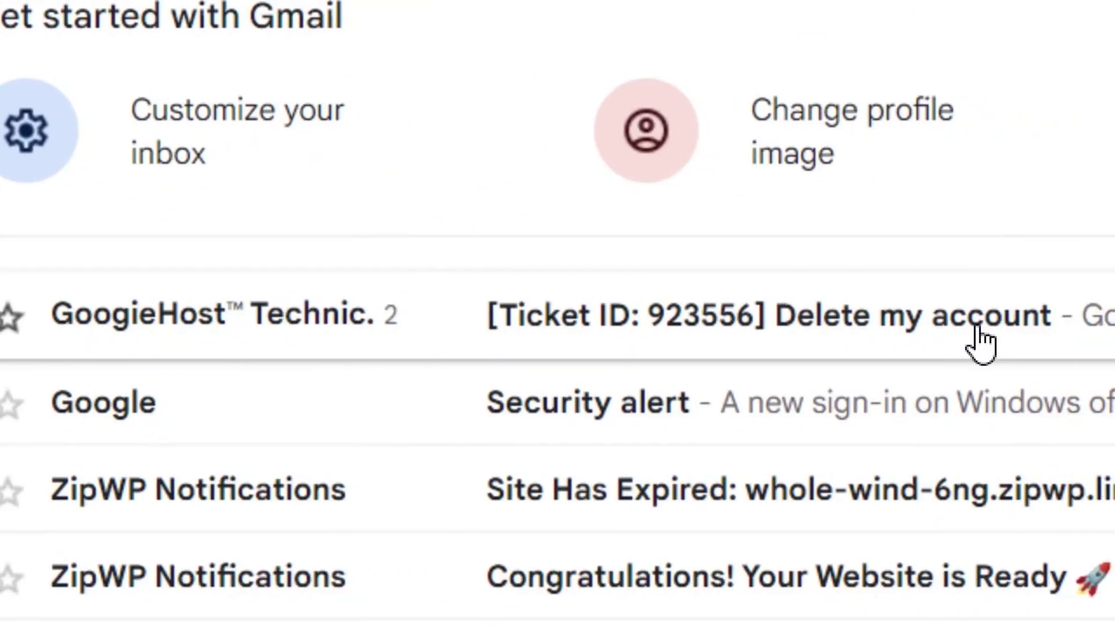
Step: Read the 'Delete my account' ticket confirmation email in Gmail, then return to the inbox
{"action": "left_click", "coordinate": [713, 329]}
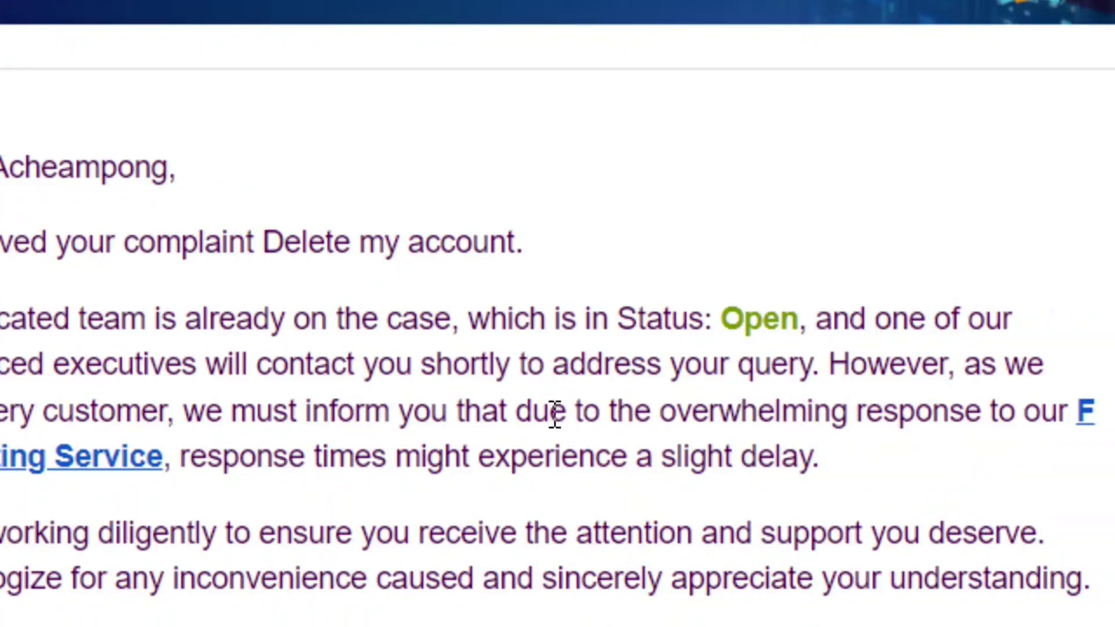
{"action": "scroll", "coordinate": [421, 549], "scroll_direction": "down", "scroll_amount": 3}
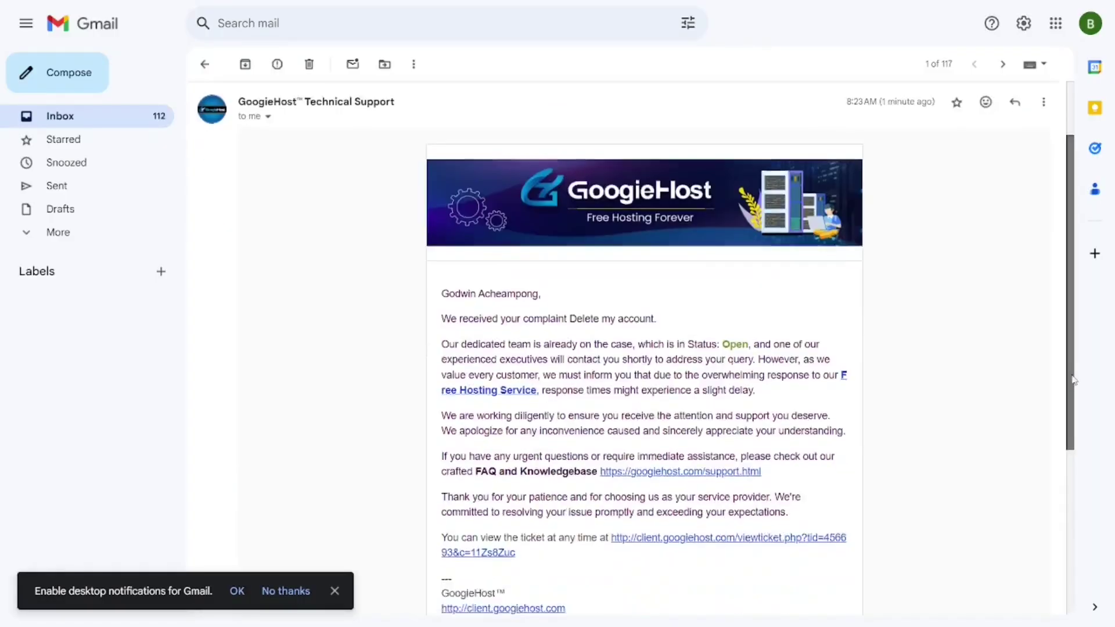
{"action": "scroll", "coordinate": [1066, 445], "scroll_direction": "down", "scroll_amount": 3}
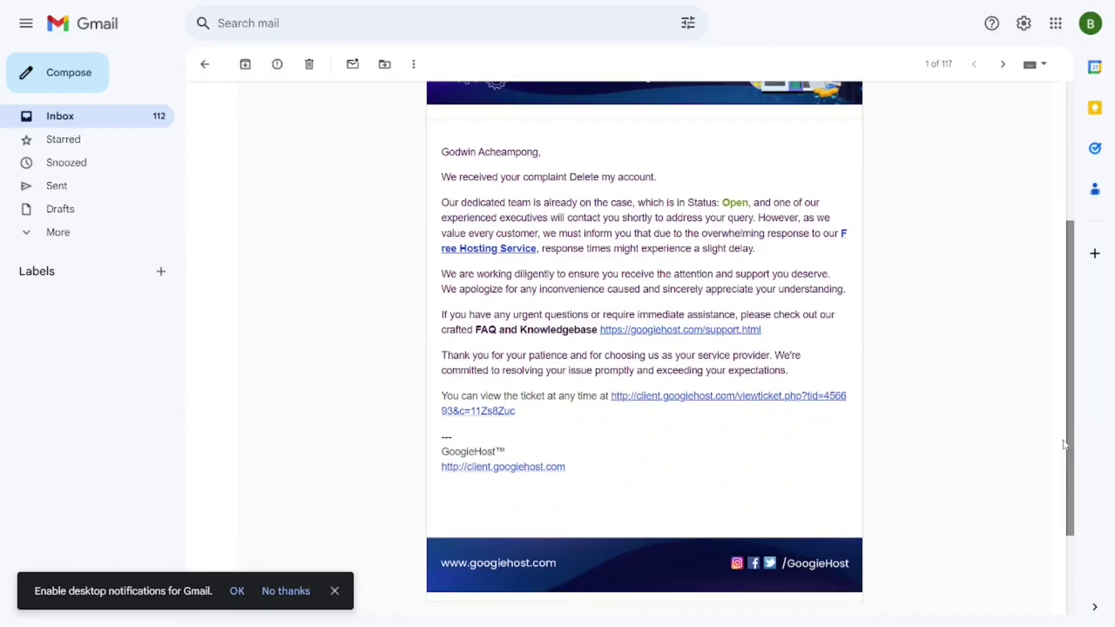
{"action": "key", "text": "alt+Left"}
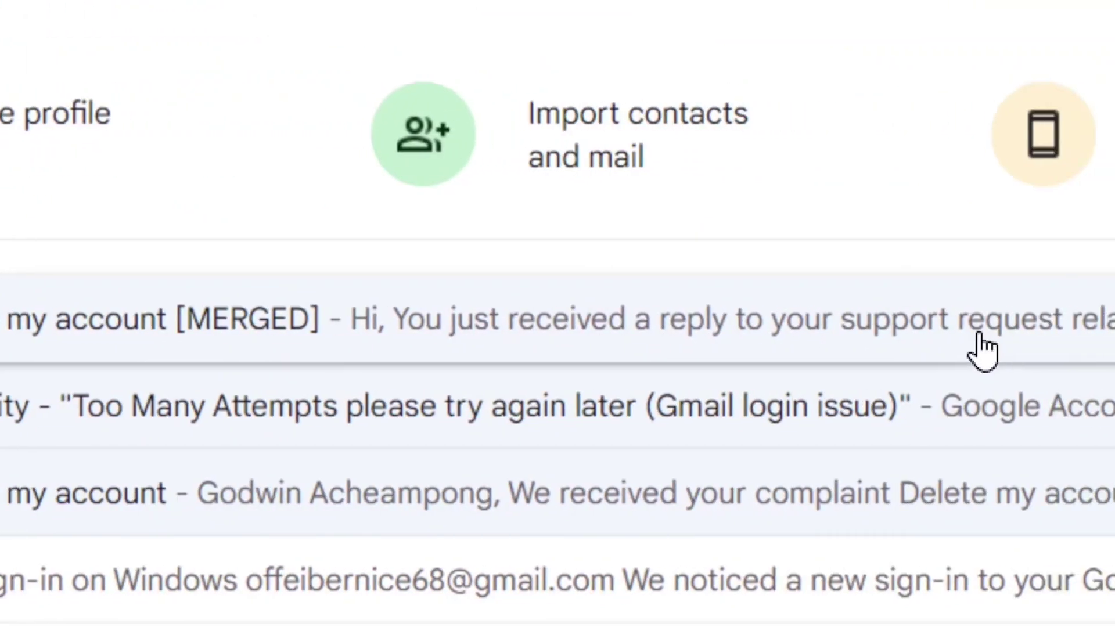
Step: Open the 'Delete my account [MERGED]' email and follow its View Conversation link
{"action": "left_click", "coordinate": [805, 337]}
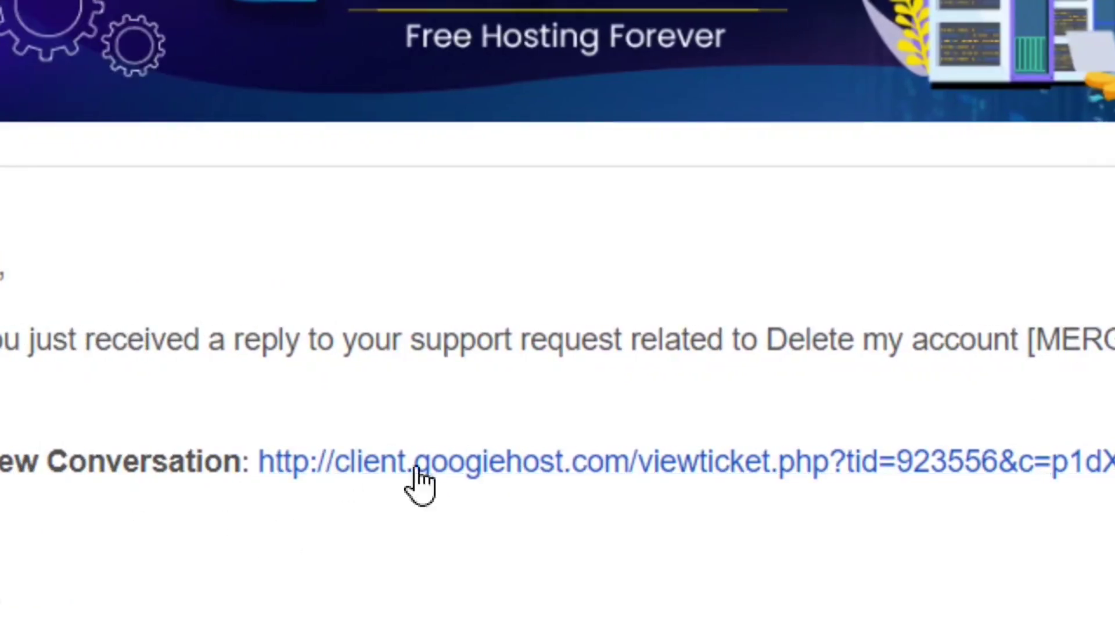
{"action": "left_click", "coordinate": [591, 472]}
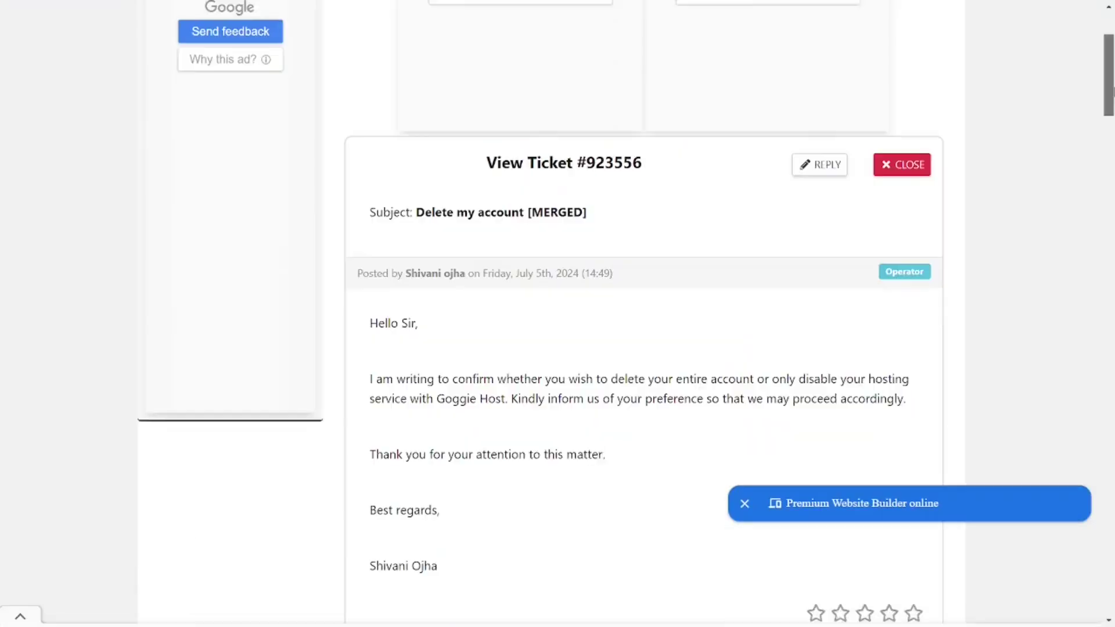
Step: Read support's reply, highlighting 'delete your entire account', and scroll to the Reply form
{"action": "scroll", "coordinate": [644, 314], "scroll_direction": "down", "scroll_amount": 3}
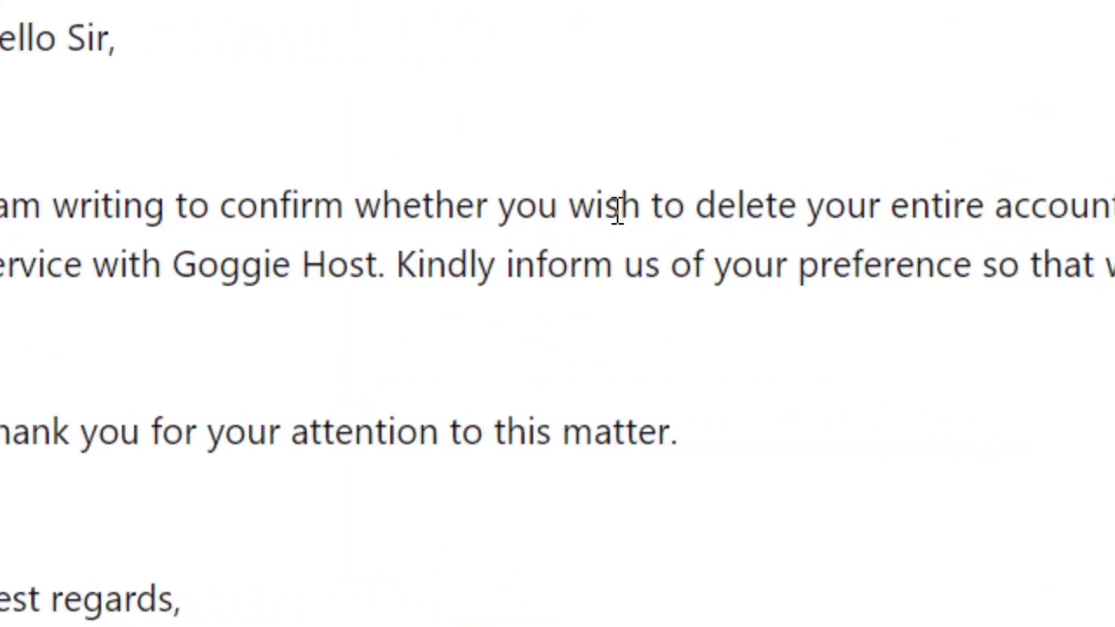
{"action": "left_click_drag", "start_coordinate": [700, 207], "coordinate": [1114, 224]}
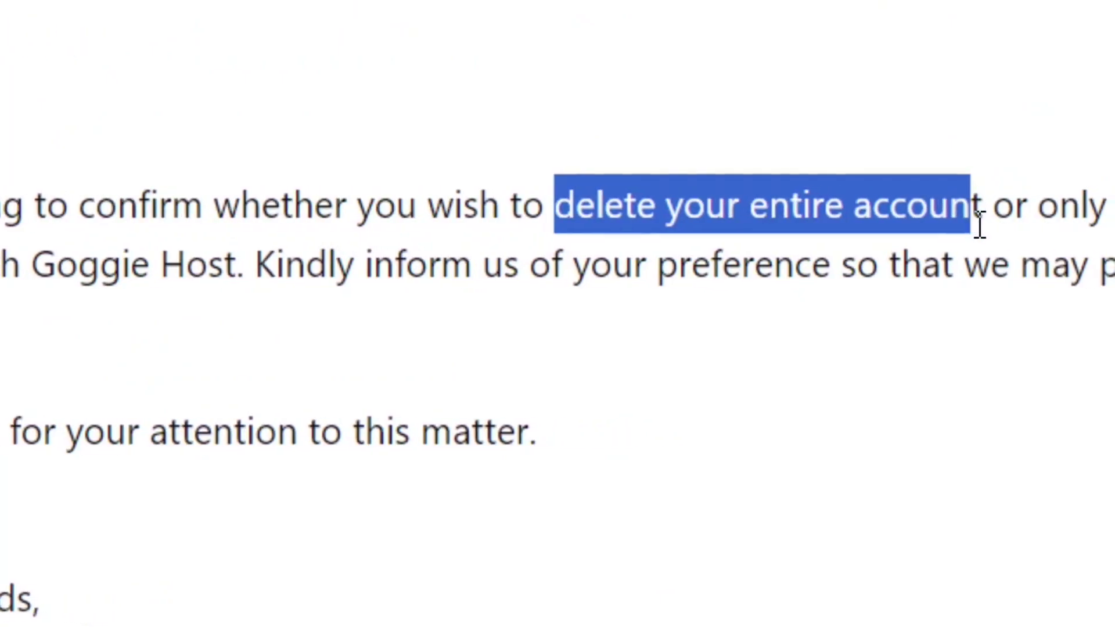
{"action": "left_click_drag", "start_coordinate": [980, 223], "coordinate": [988, 224]}
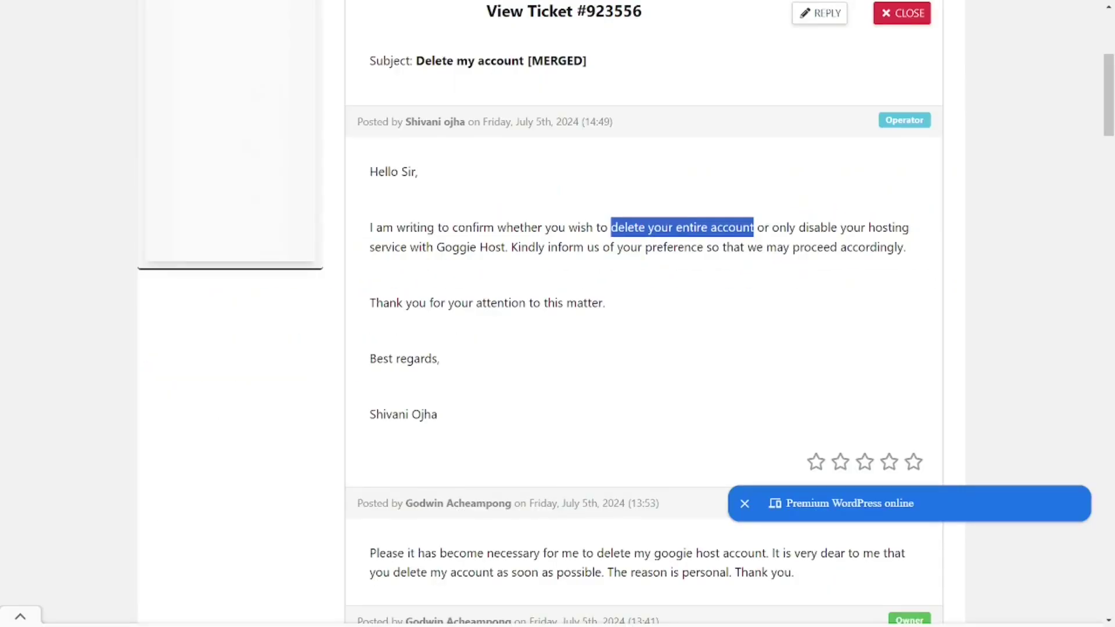
{"action": "scroll", "coordinate": [644, 314], "scroll_direction": "down", "scroll_amount": 9}
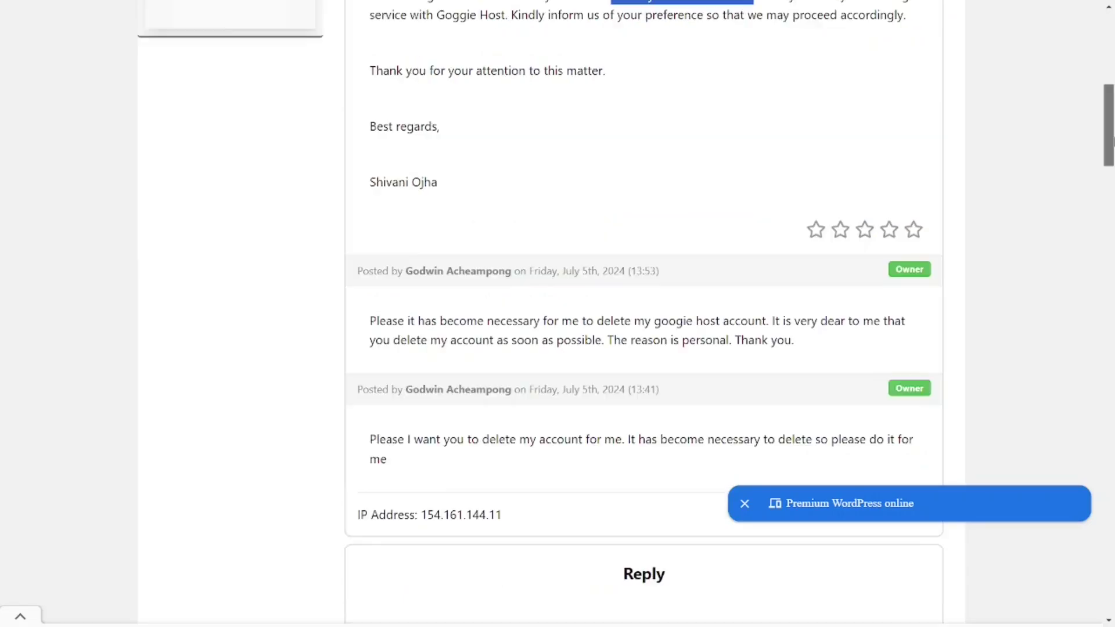
{"action": "scroll", "coordinate": [639, 215], "scroll_direction": "down", "scroll_amount": 2}
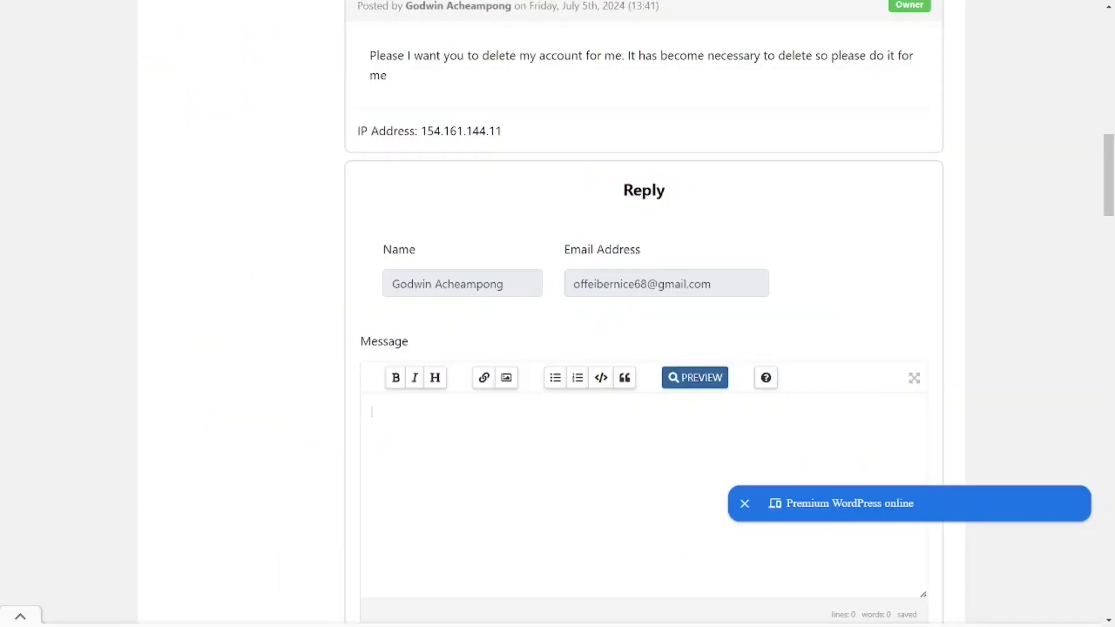
Step: Reply 'Please first disable the hosting service and then delete entire account' and submit
{"action": "type", "text": "Please"}
{"action": "scroll", "coordinate": [644, 314], "scroll_direction": "down", "scroll_amount": 2}
{"action": "type", "text": "first disable the hosting ser"}
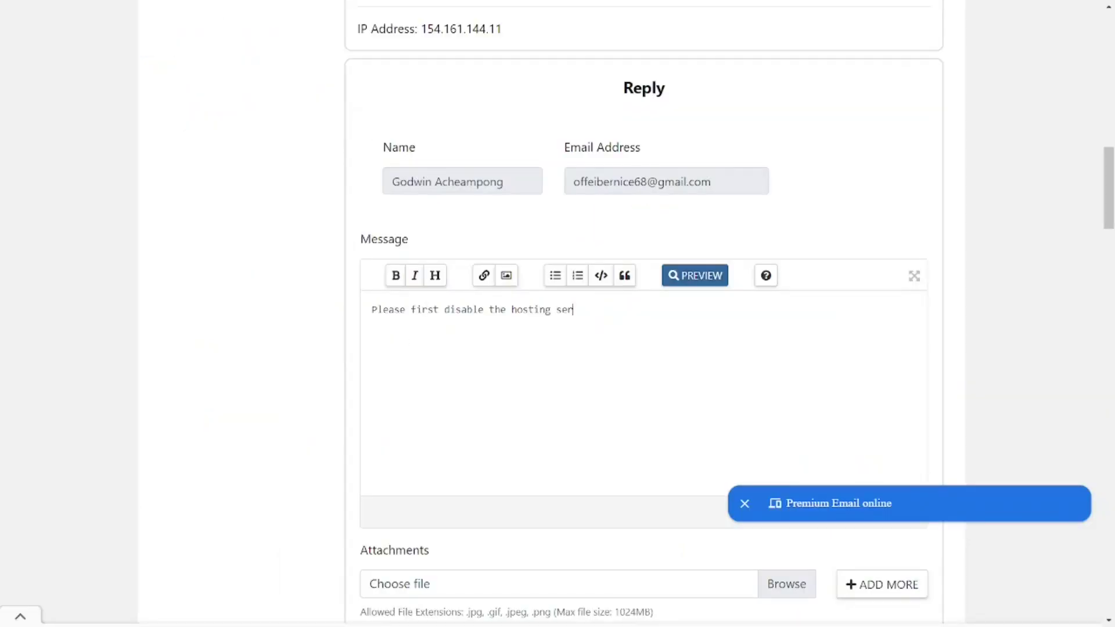
{"action": "type", "text": "vice and then delete entire account. Thank you"}
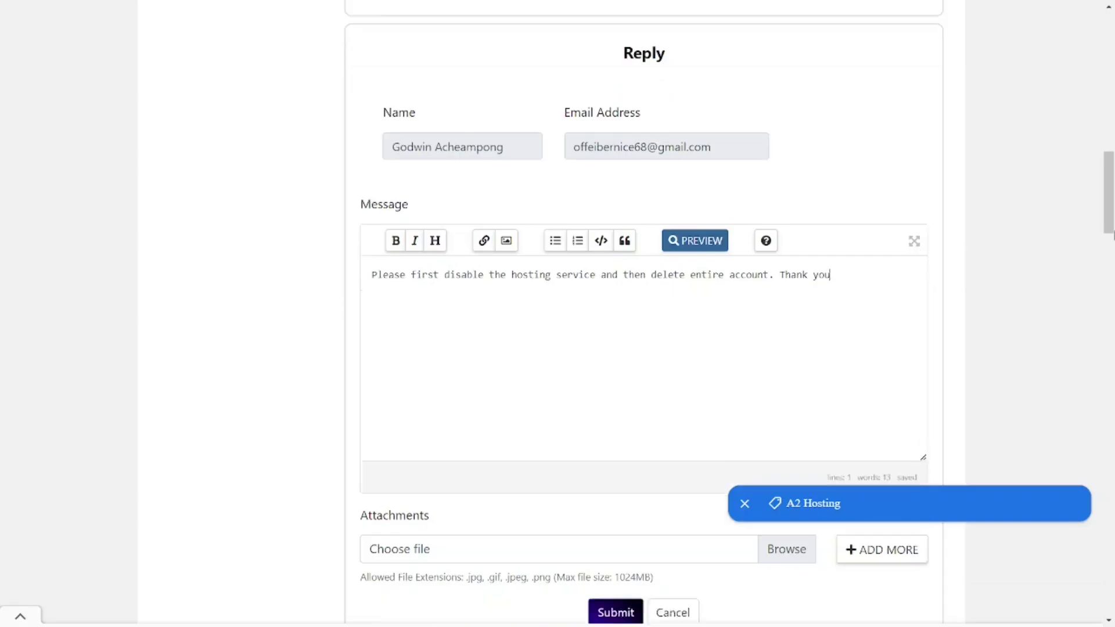
{"action": "scroll", "coordinate": [335, 621], "scroll_direction": "down", "scroll_amount": 4}
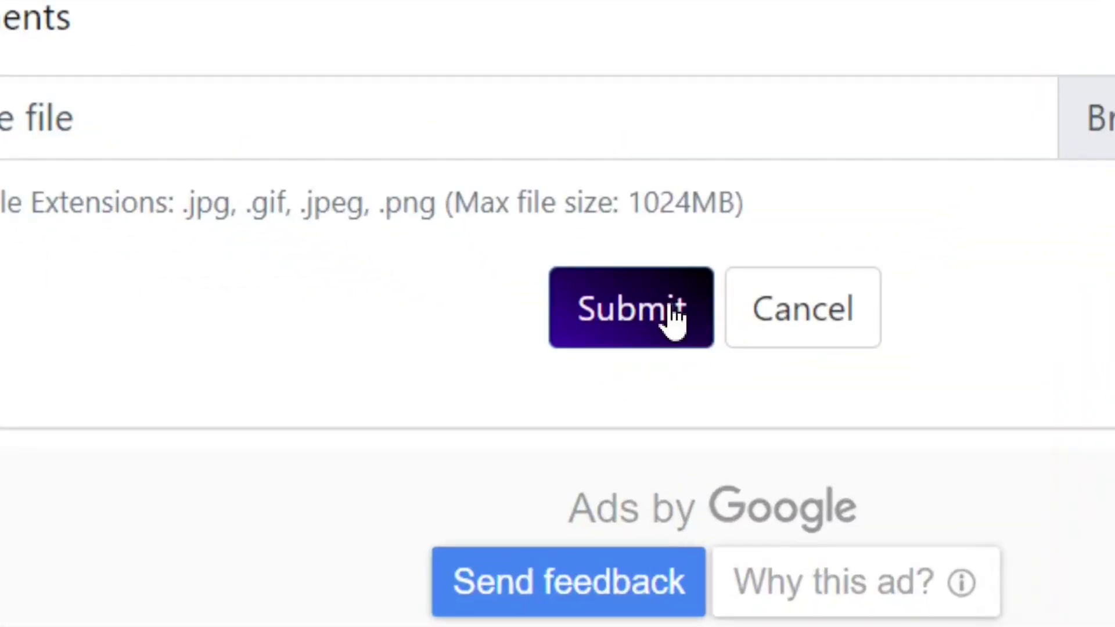
{"action": "left_click", "coordinate": [652, 328]}
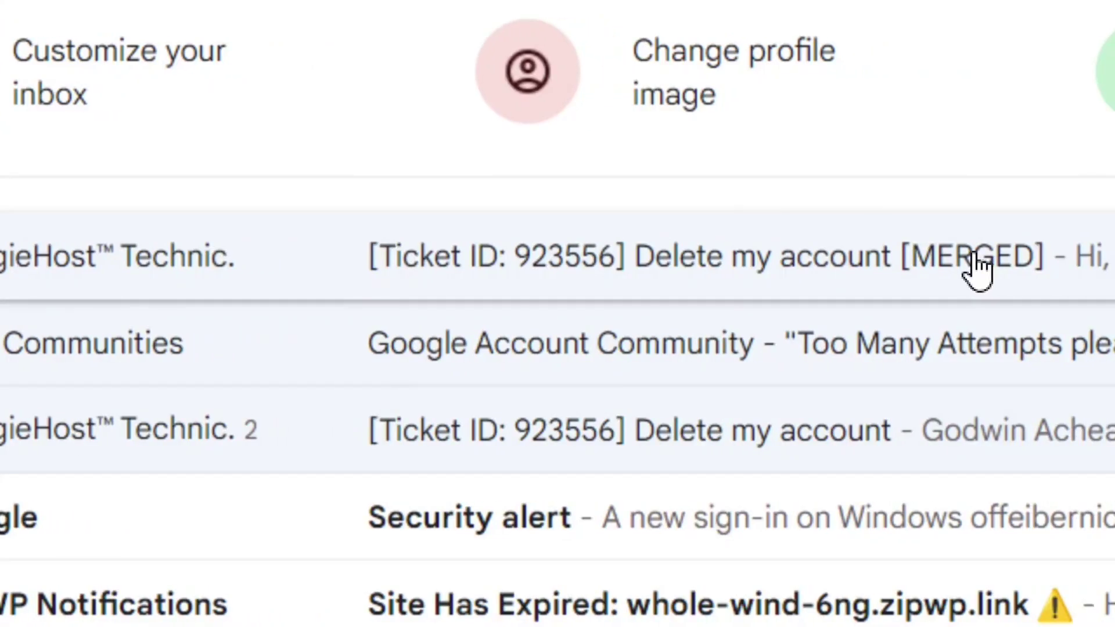
Step: Follow the merged reply email's View Conversation link to a ticket-not-found page
{"action": "left_click", "coordinate": [976, 258]}
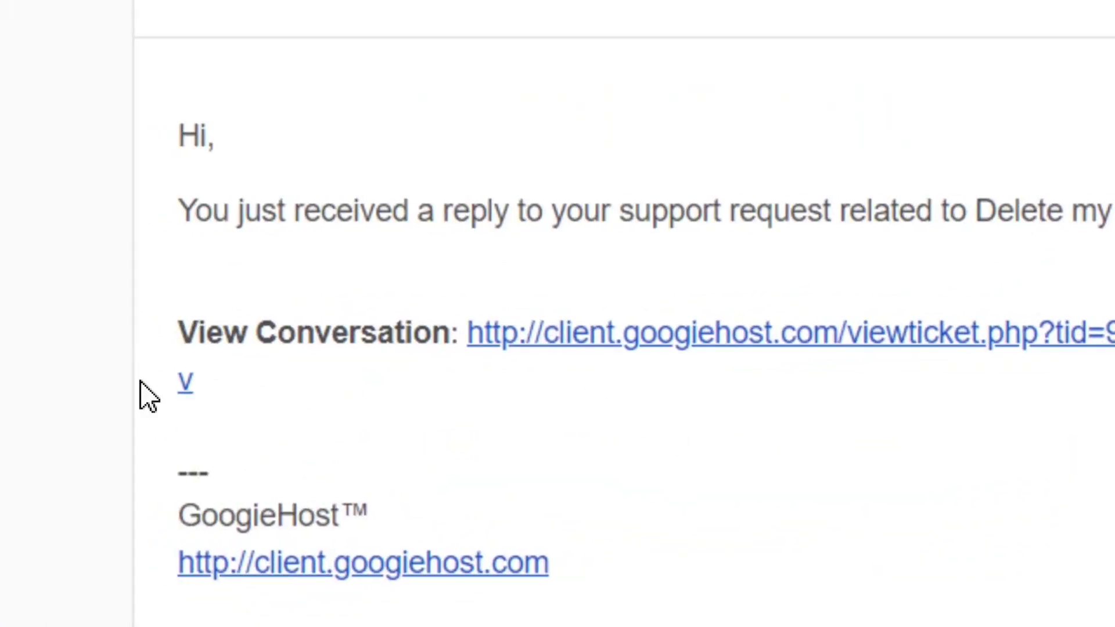
{"action": "left_click", "coordinate": [910, 340]}
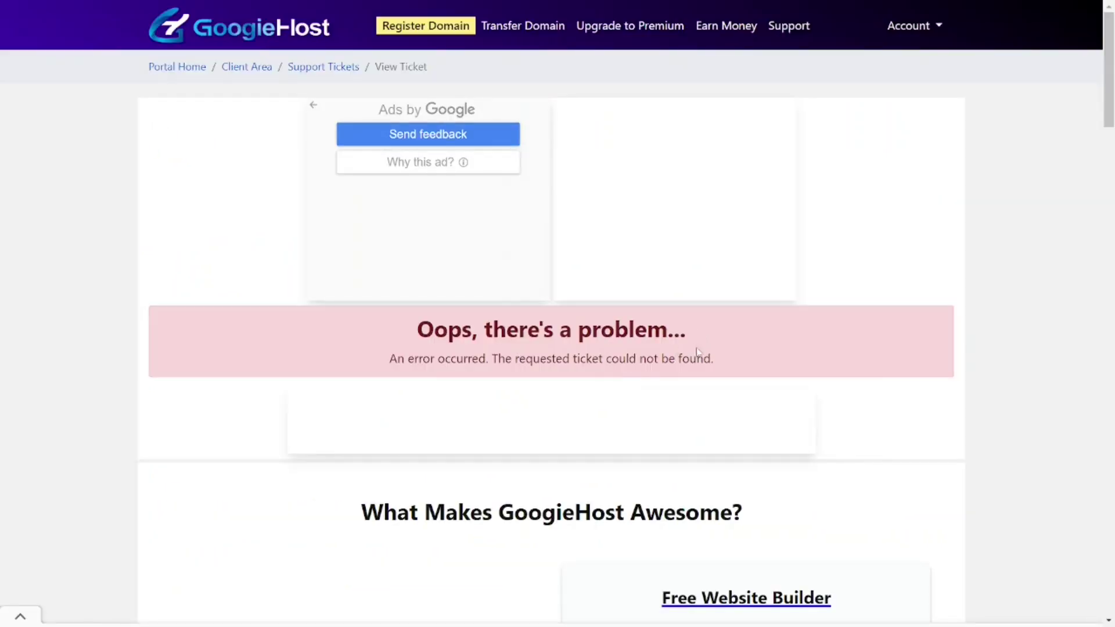